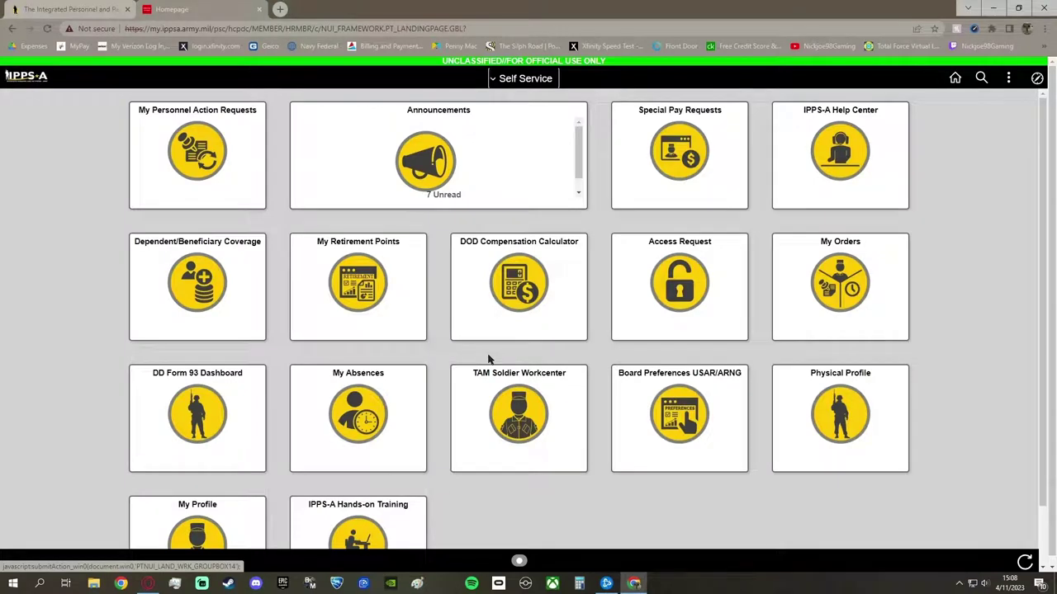
Start an absence request with type 1-Chargeable Absence and absence name Absence
{"action": "left_click", "coordinate": [382, 395]}
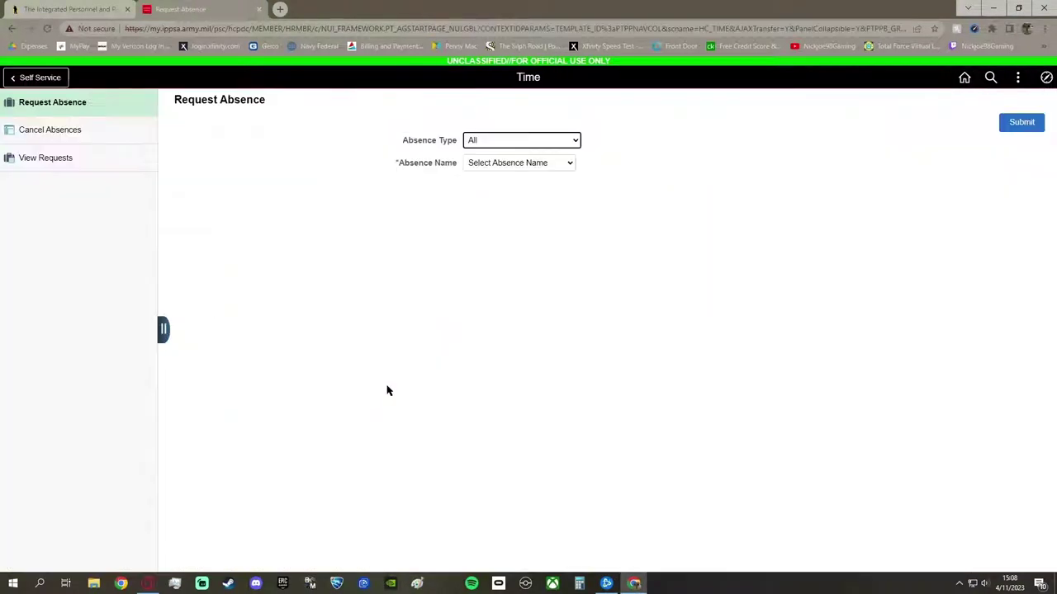
{"action": "left_click", "coordinate": [496, 141]}
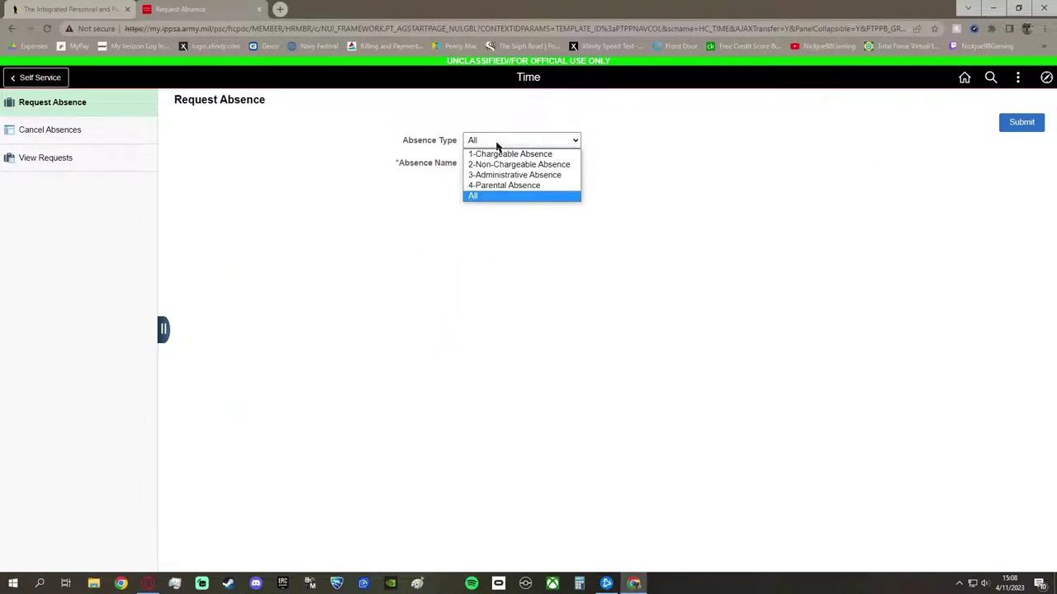
{"action": "left_click", "coordinate": [505, 154]}
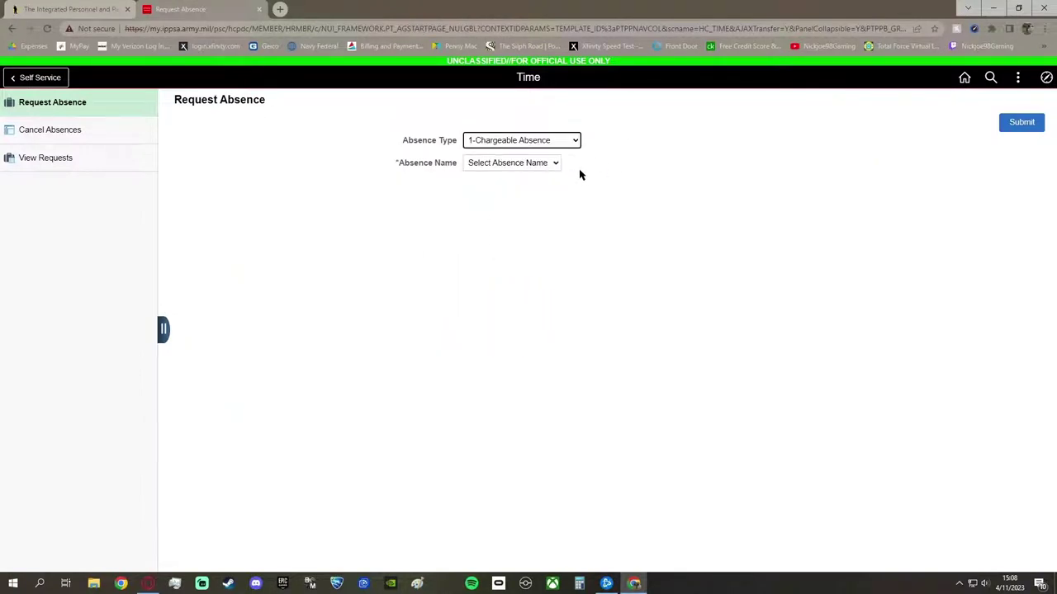
{"action": "left_click", "coordinate": [555, 163]}
{"action": "left_click", "coordinate": [544, 173]}
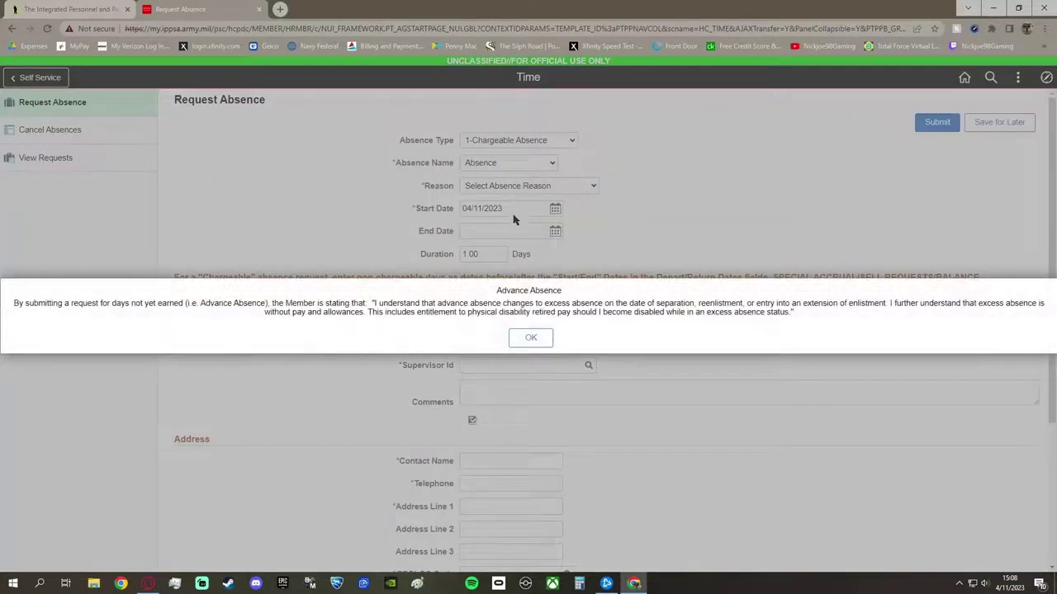
Dismiss the advance absence notice and choose reason 01-Annual (Ordinary) Absence
{"action": "left_click", "coordinate": [528, 339]}
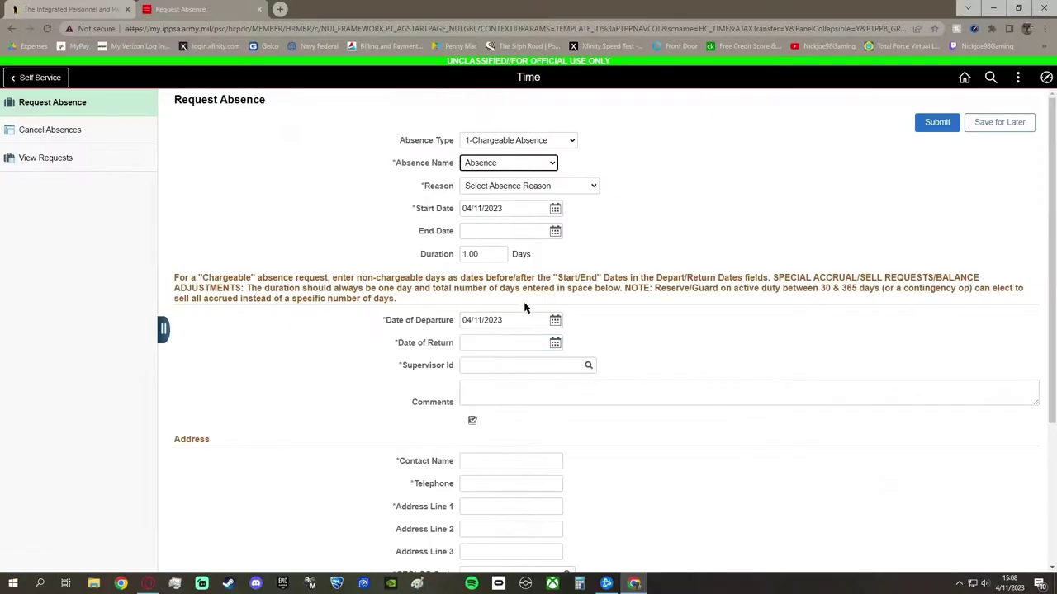
{"action": "left_click", "coordinate": [524, 188]}
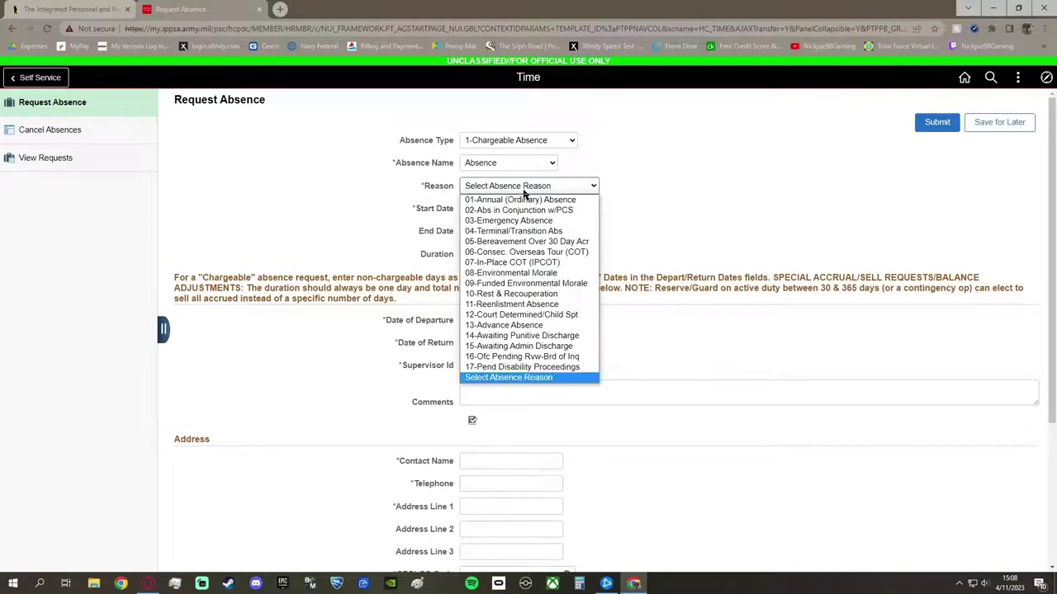
{"action": "left_click", "coordinate": [523, 200]}
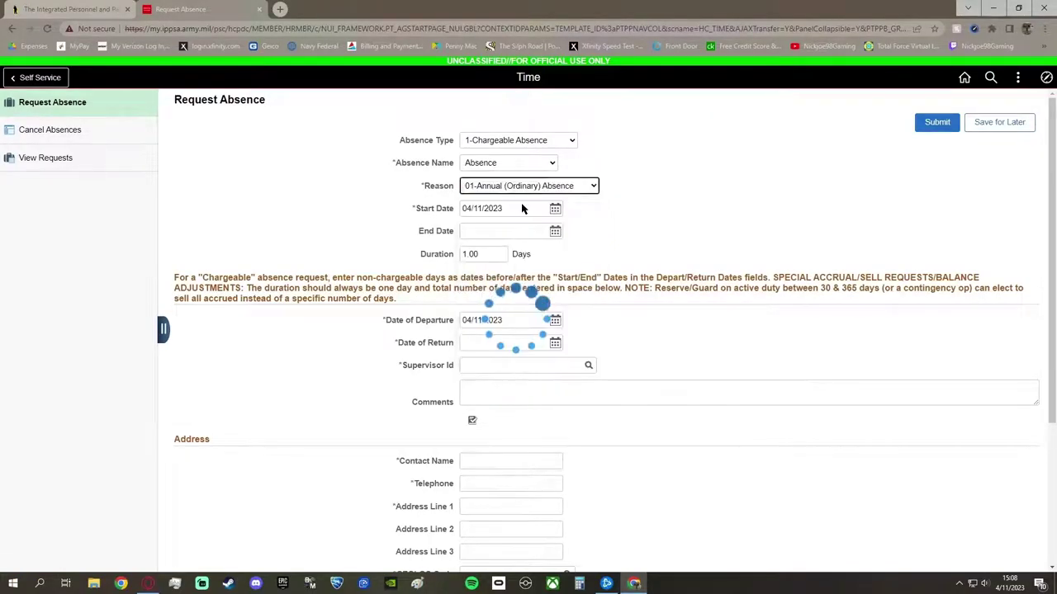
Set the leave to run from May 8 to May 26, 2023 (19 days)
{"action": "left_click", "coordinate": [555, 210]}
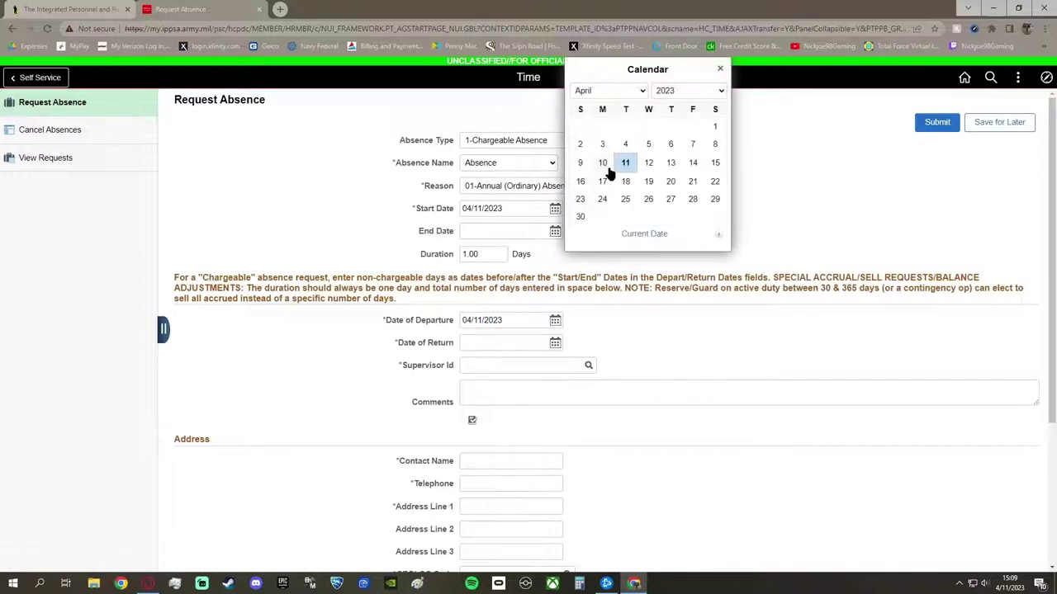
{"action": "left_click", "coordinate": [643, 94]}
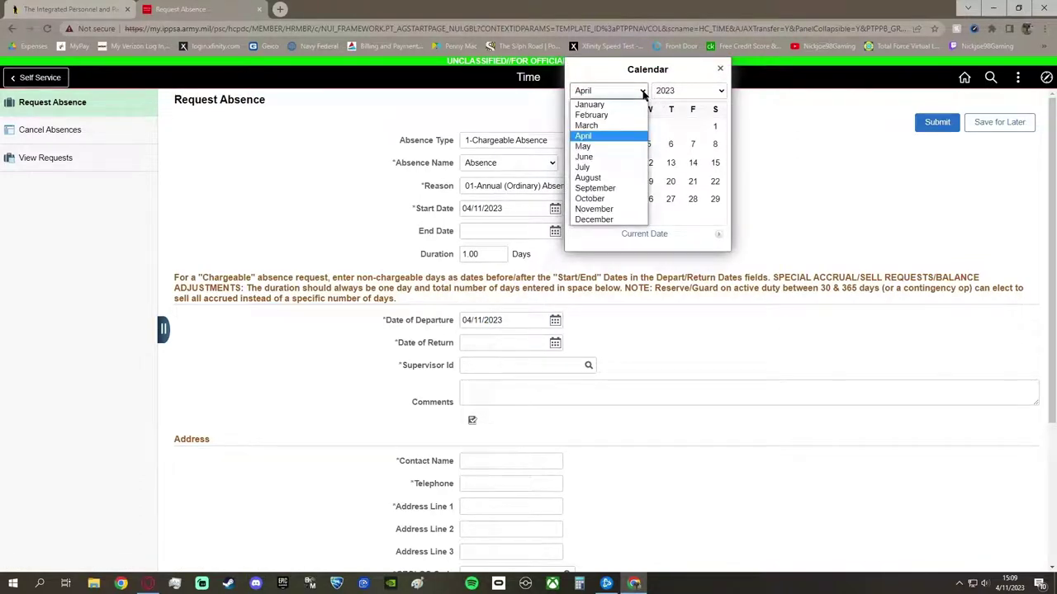
{"action": "left_click", "coordinate": [611, 147]}
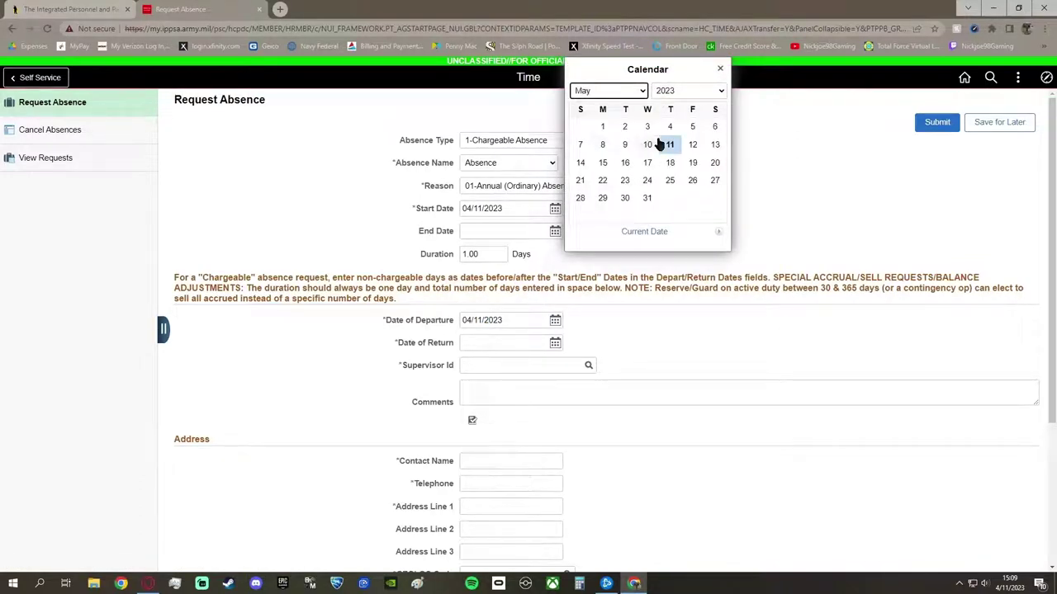
{"action": "left_click", "coordinate": [608, 147]}
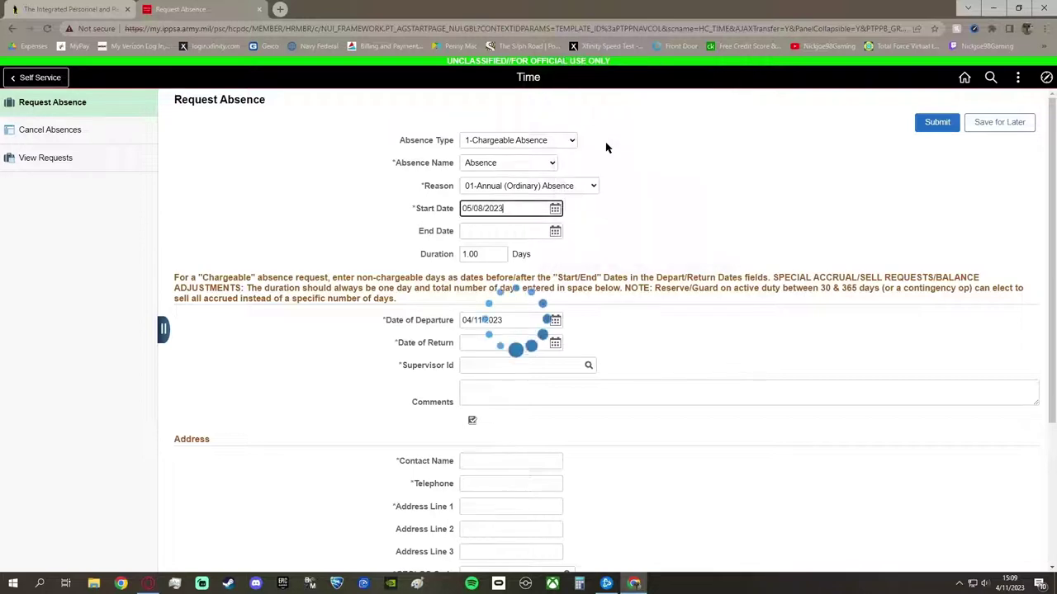
{"action": "left_click", "coordinate": [556, 233]}
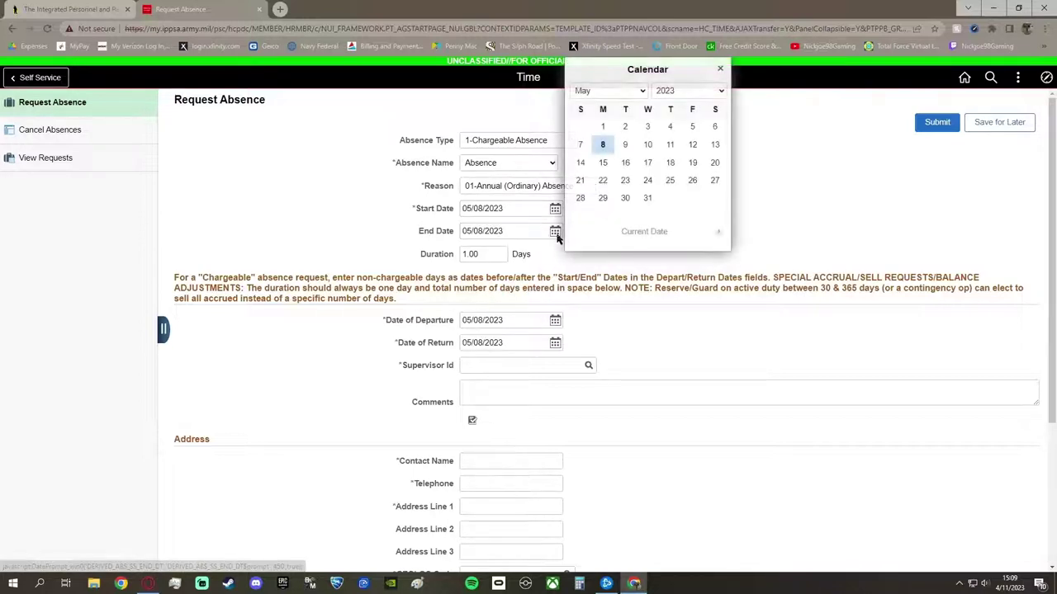
{"action": "left_click", "coordinate": [692, 181]}
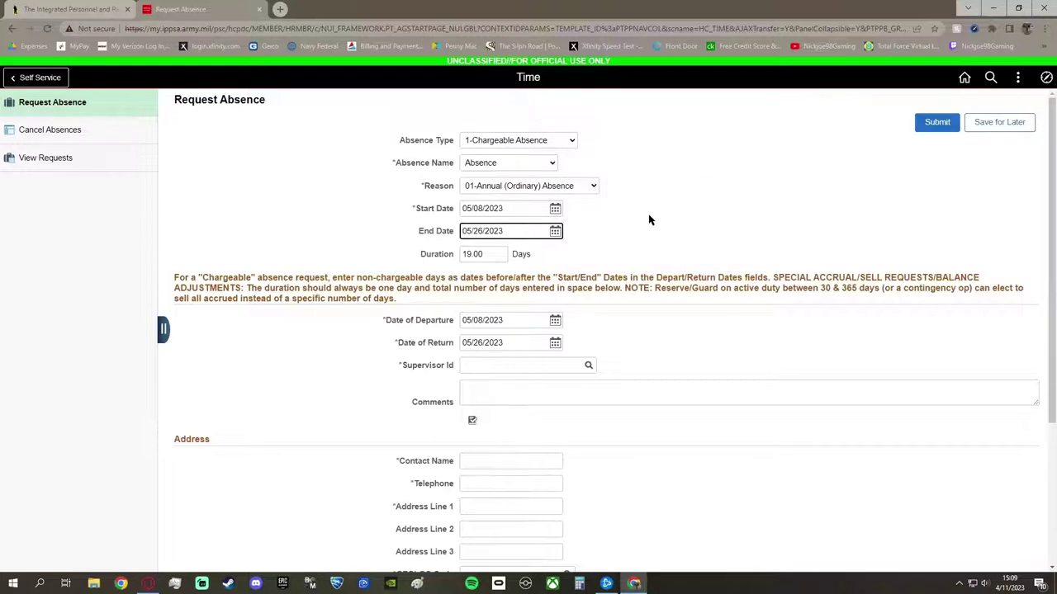
{"action": "scroll", "coordinate": [597, 264], "scroll_direction": "down", "scroll_amount": 1}
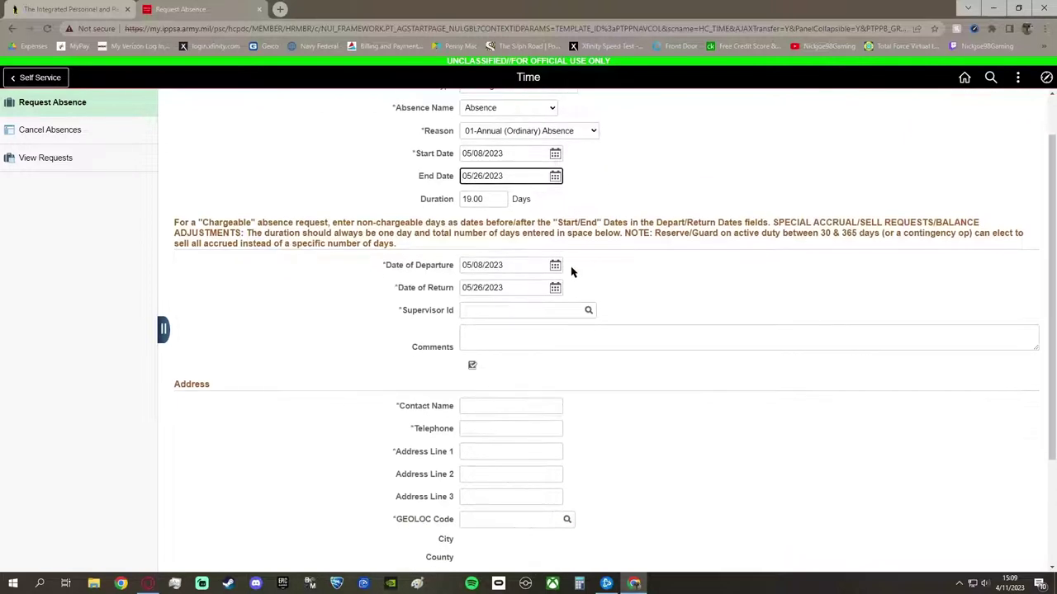
Search for the supervisor by last name and select the lieutenant as Supervisor Id
{"action": "left_click", "coordinate": [573, 312]}
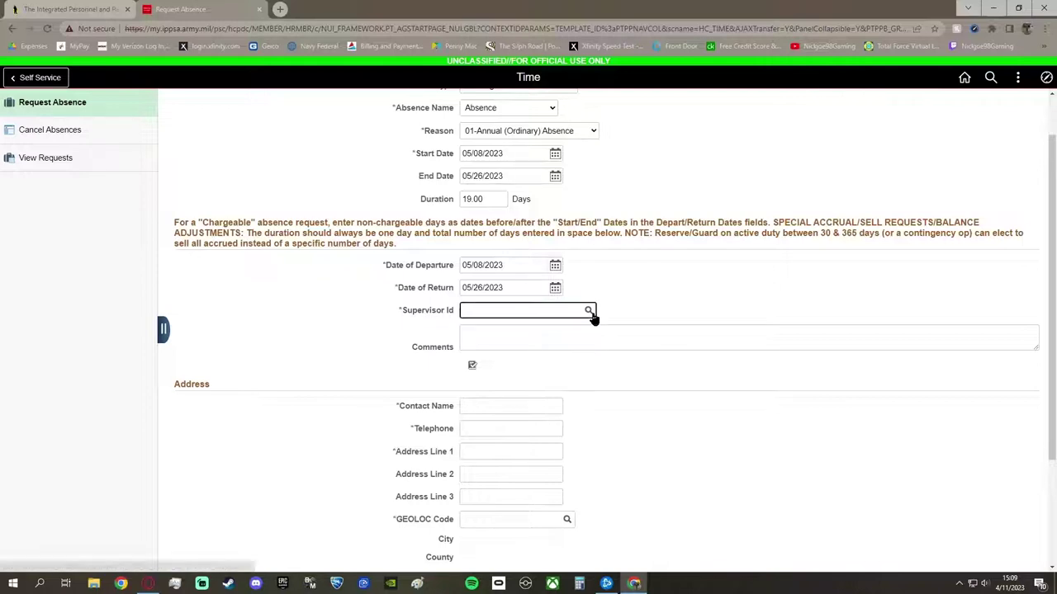
{"action": "left_click", "coordinate": [589, 312]}
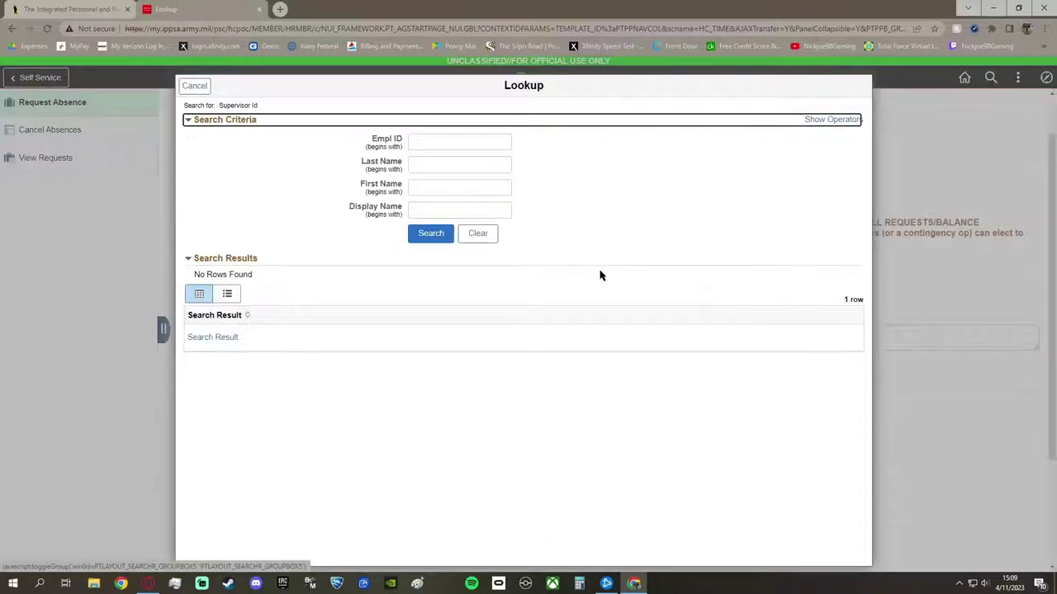
{"action": "left_click", "coordinate": [445, 191]}
{"action": "left_click", "coordinate": [453, 166]}
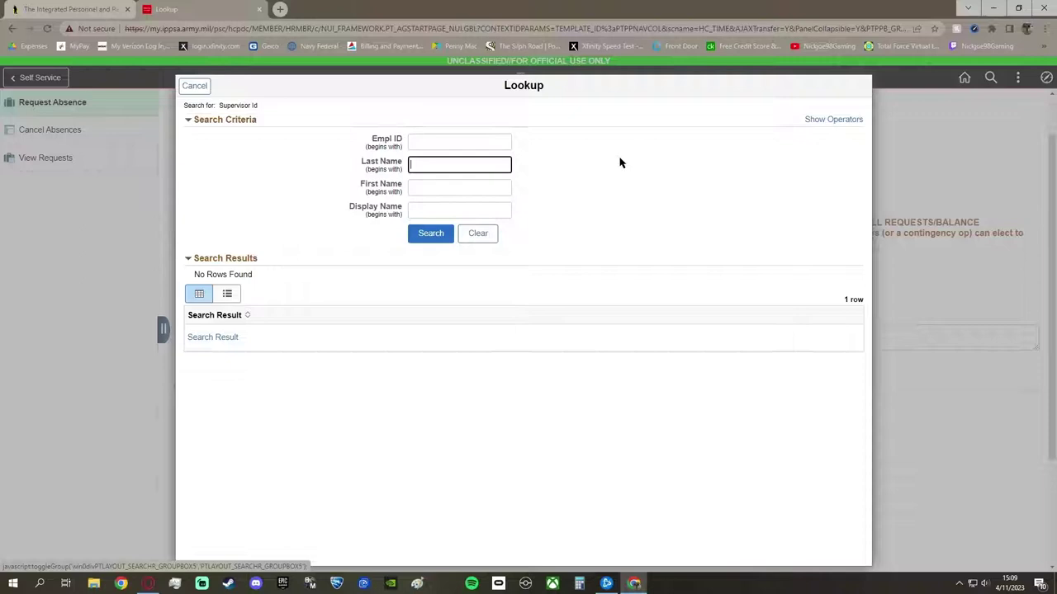
{"action": "type", "text": "Bridges"}
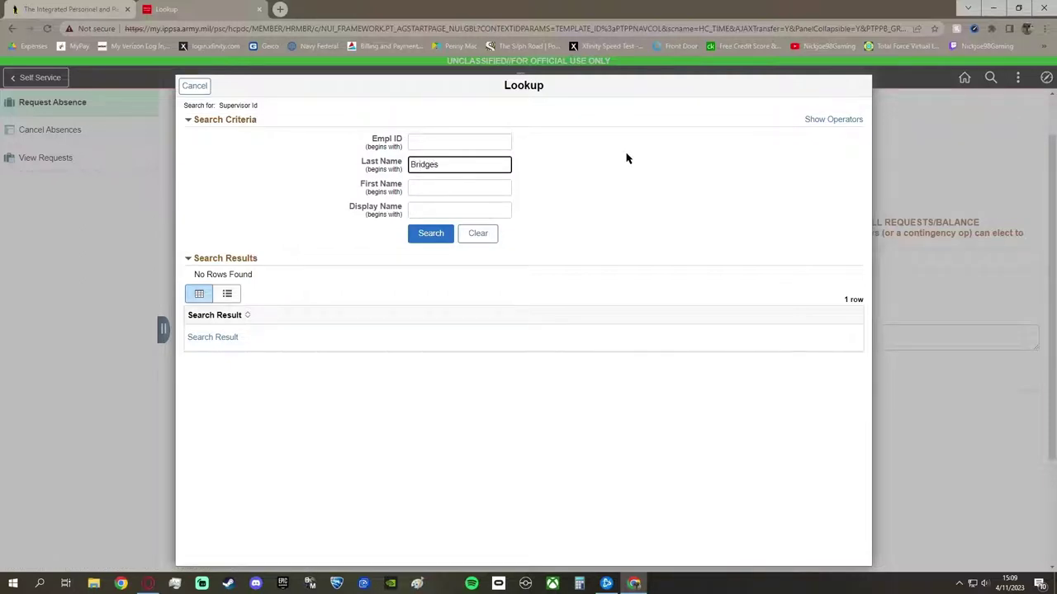
{"action": "left_click", "coordinate": [434, 235]}
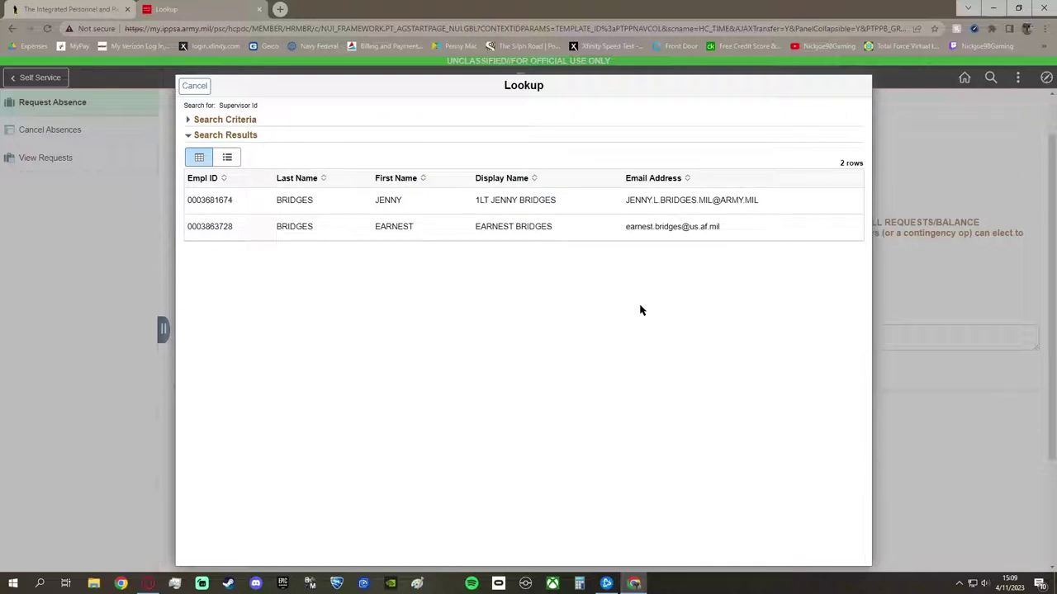
{"action": "left_click", "coordinate": [529, 203]}
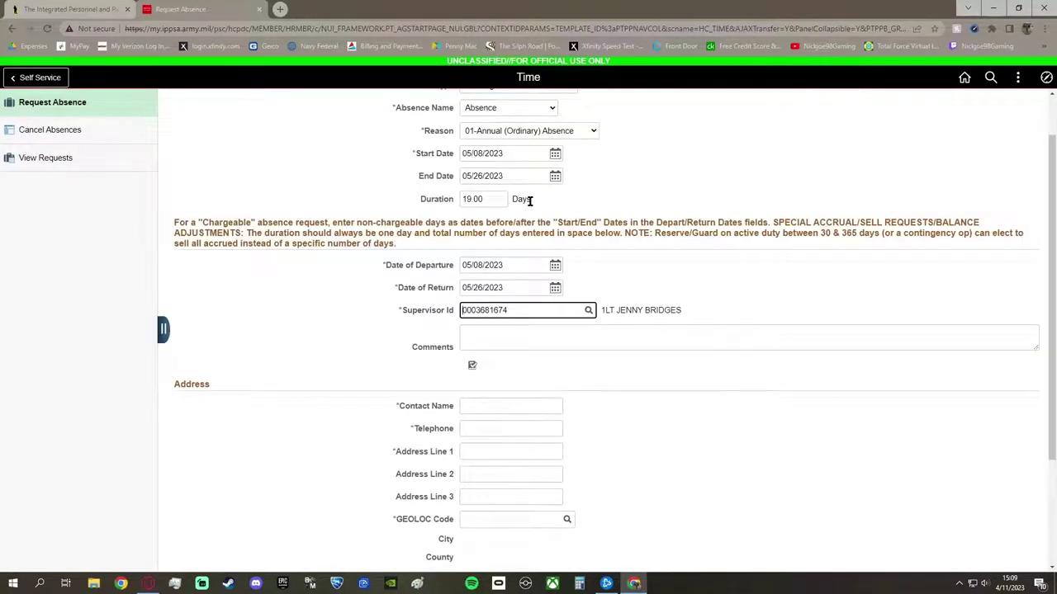
Write a comment about leave for a family birthday and the sister's high school graduation
{"action": "left_click", "coordinate": [519, 332]}
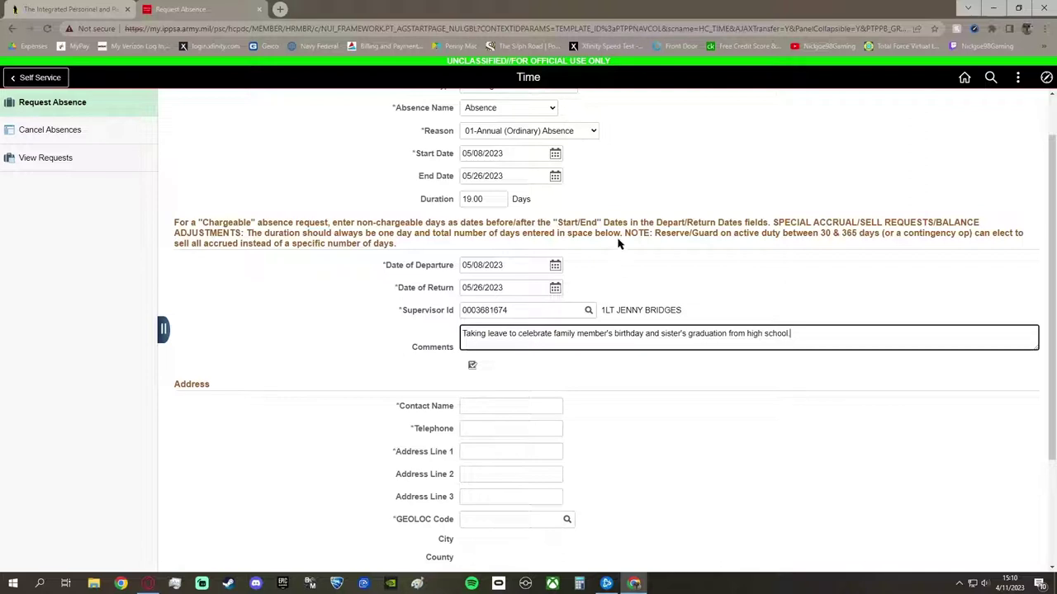
Enter the leave contact's name, telephone number and first street address line
{"action": "scroll", "coordinate": [652, 394], "scroll_direction": "down", "scroll_amount": 2}
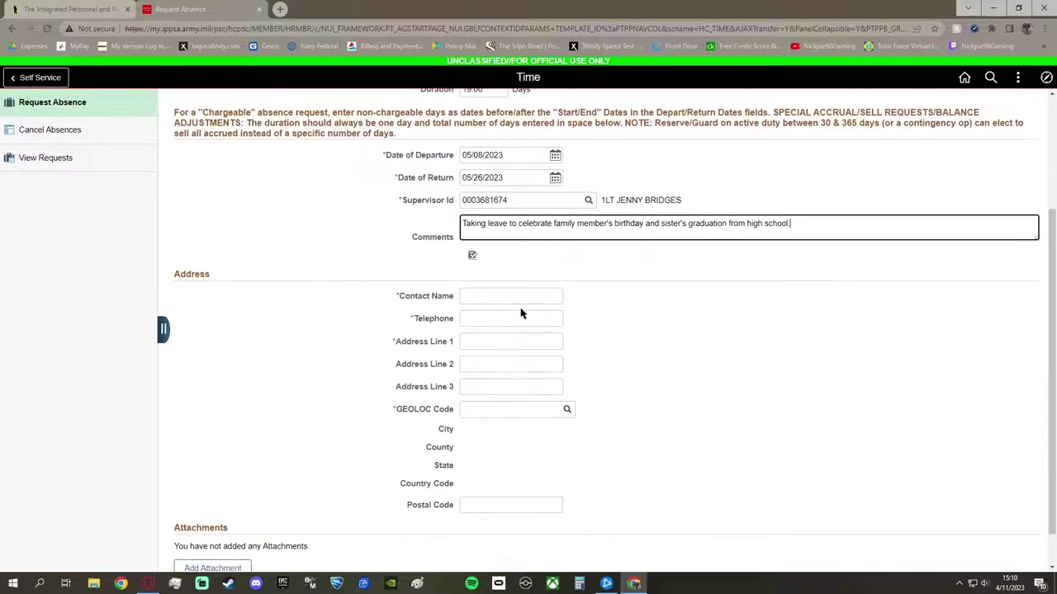
{"action": "left_click", "coordinate": [516, 297]}
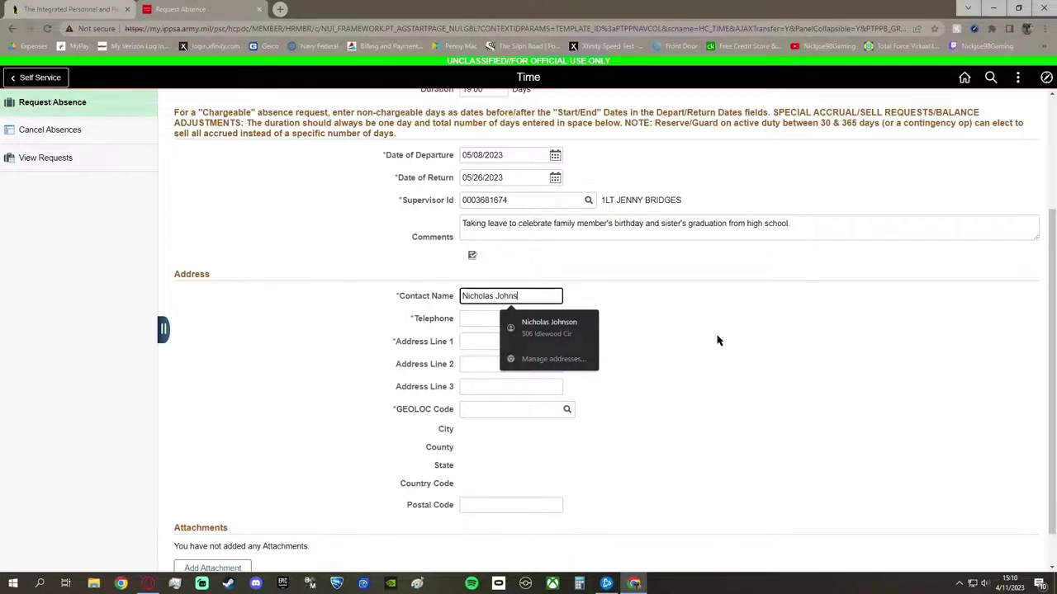
{"action": "key", "text": "Tab"}
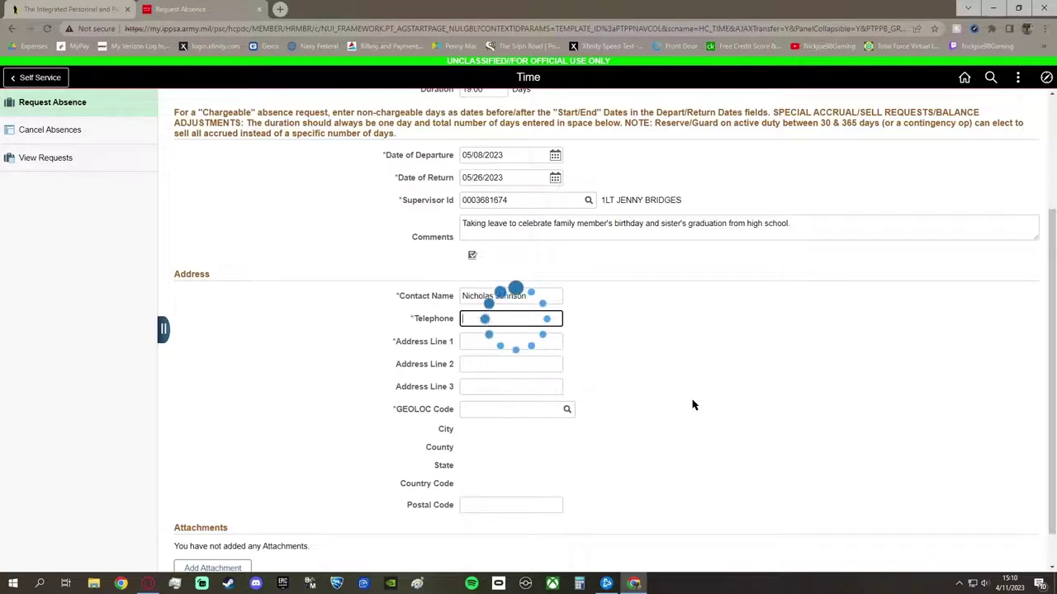
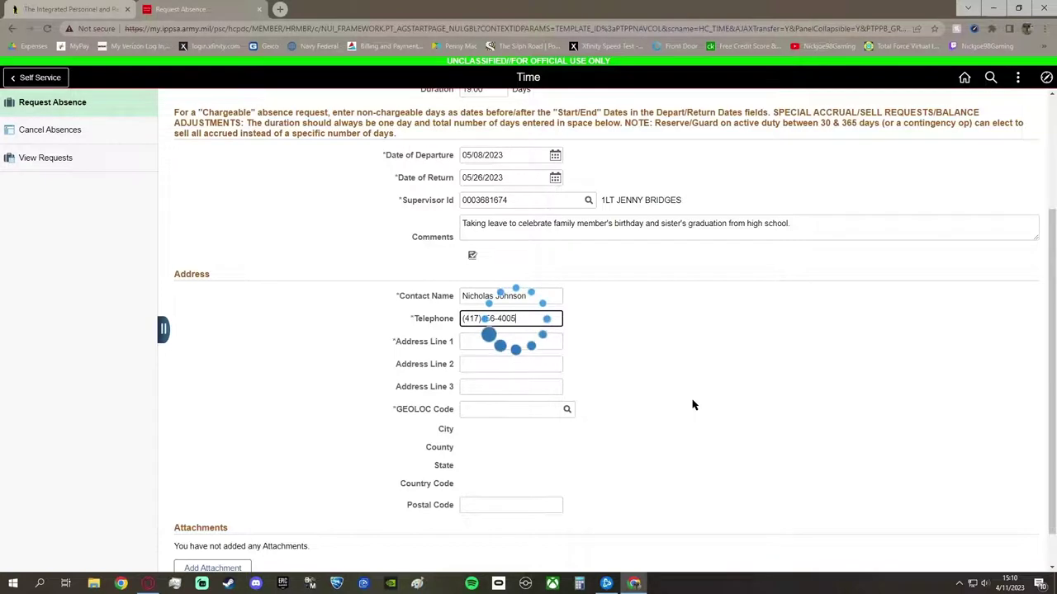
{"action": "key", "text": "Tab"}
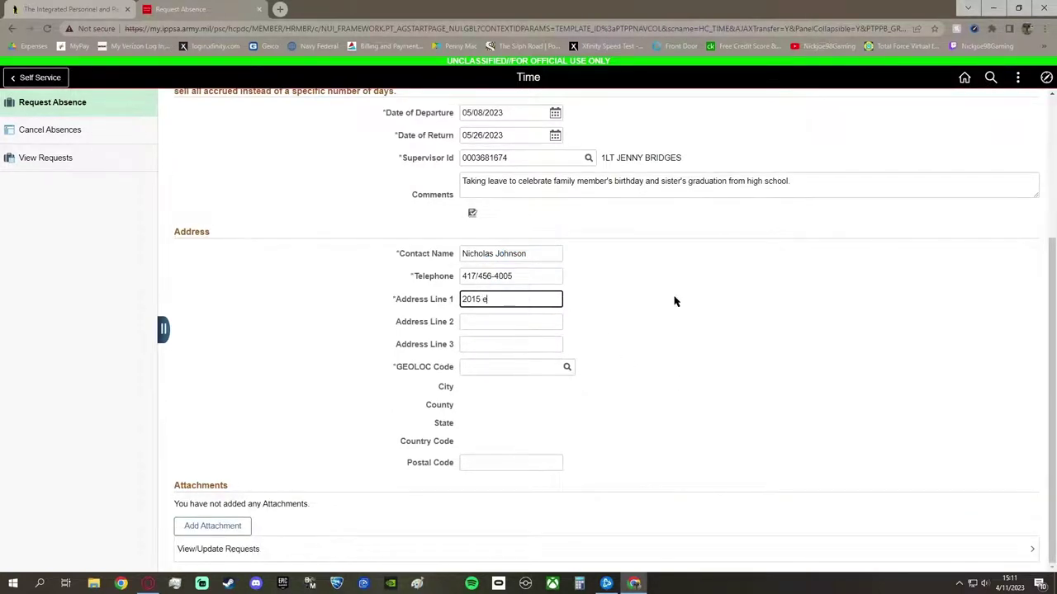
Capitalise the street name, set the GEOLOC code through a city search, and start the postal code
{"action": "type", "text": "E"}
{"action": "left_click", "coordinate": [533, 365]}
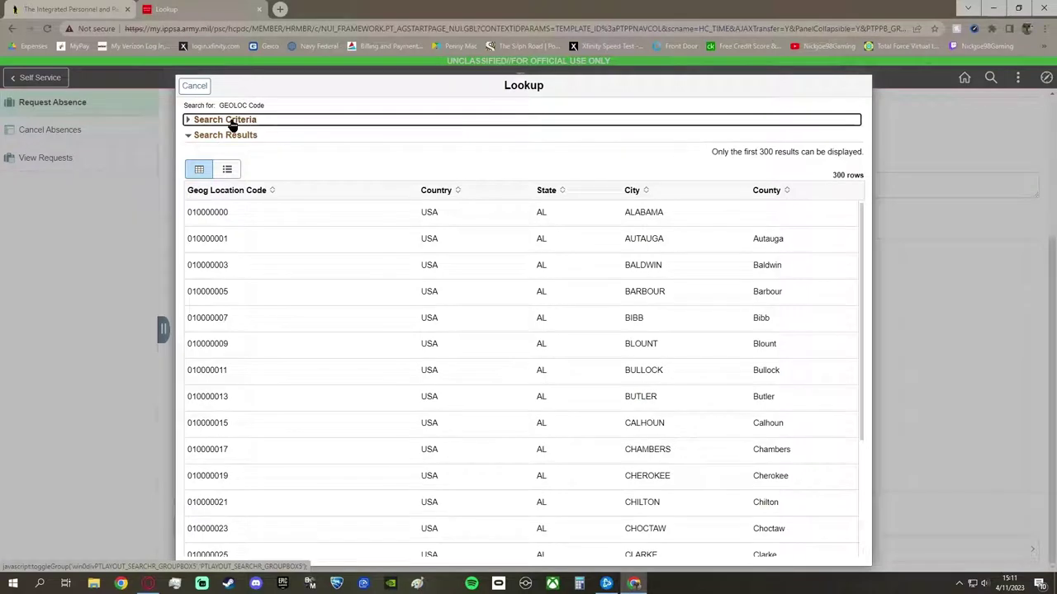
{"action": "left_click", "coordinate": [232, 121]}
{"action": "left_click", "coordinate": [446, 211]}
{"action": "type", "text": "jopl"}
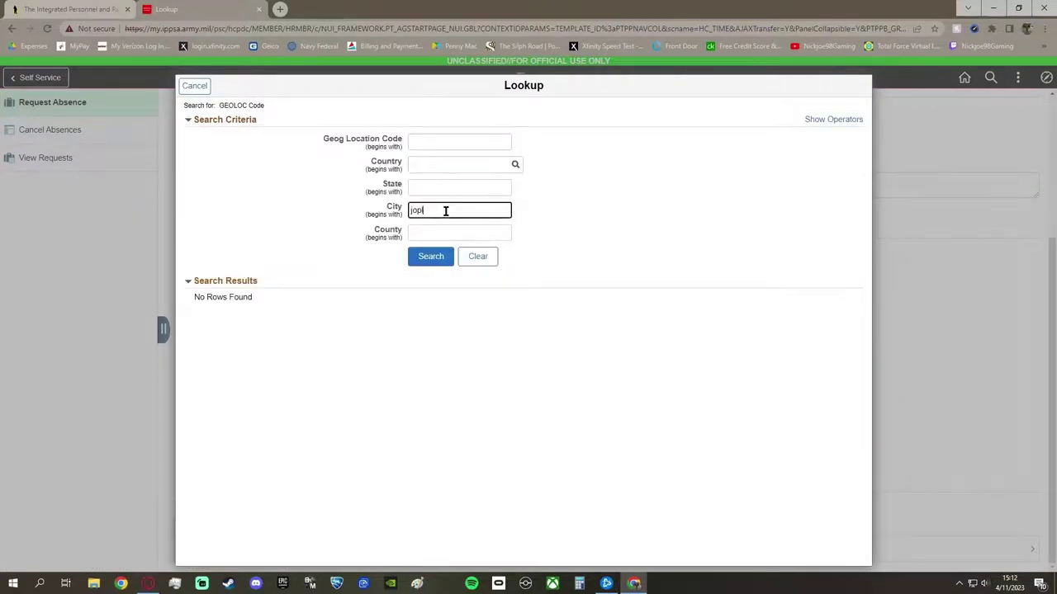
{"action": "type", "text": "in"}
{"action": "key", "text": "Return"}
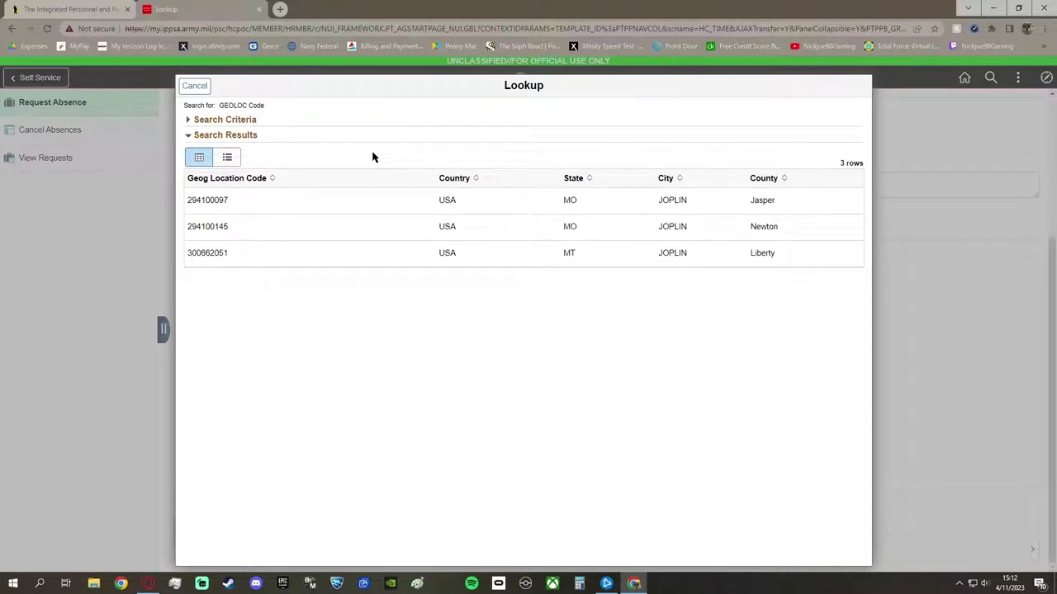
{"action": "left_click", "coordinate": [455, 226]}
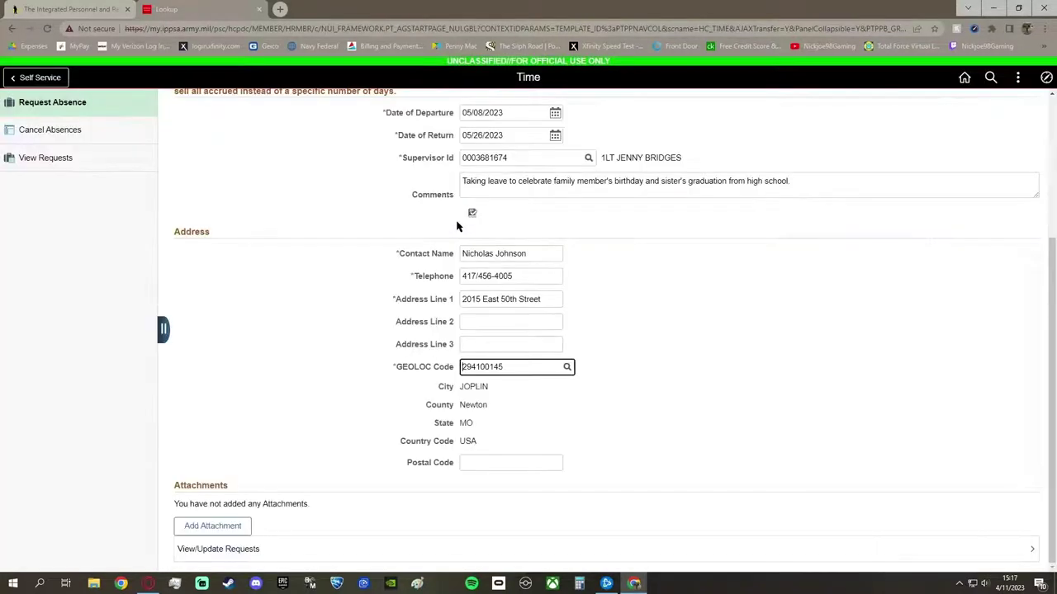
{"action": "left_click", "coordinate": [478, 459]}
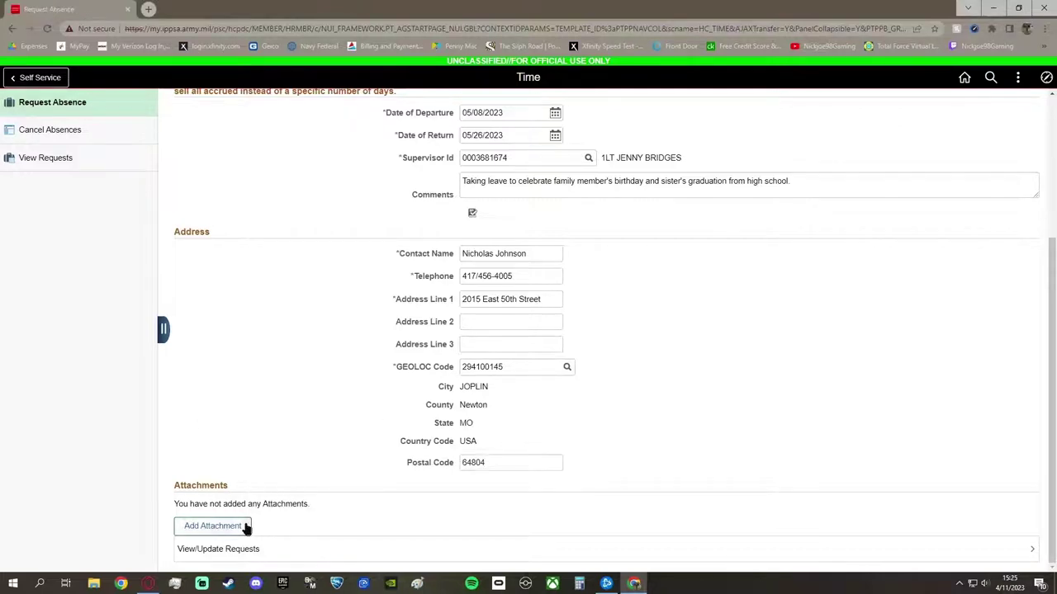
Upload the IMR PDF from this computer as the first attachment
{"action": "left_click", "coordinate": [245, 528]}
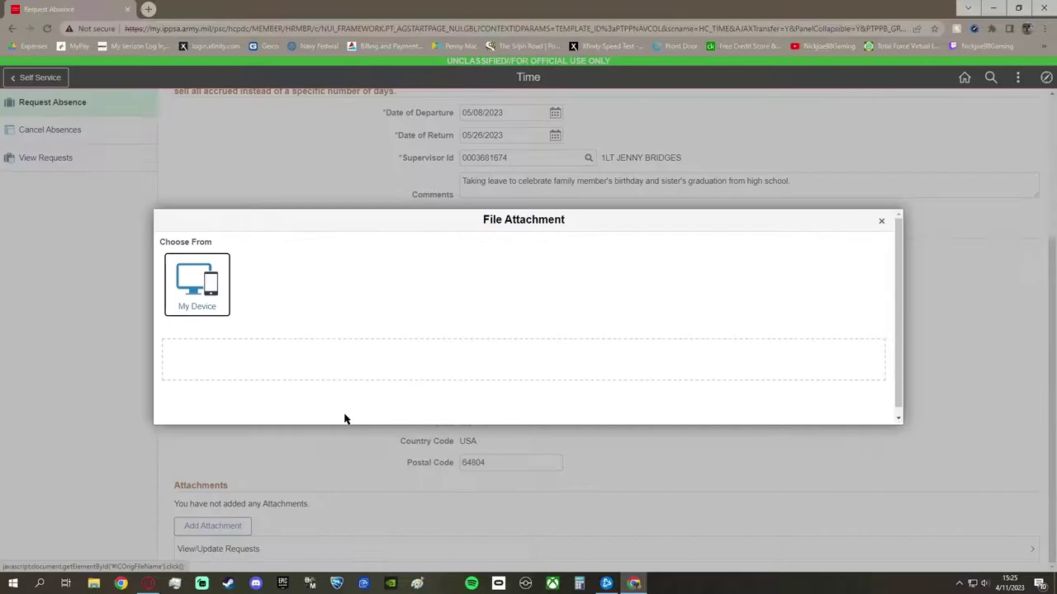
{"action": "left_click", "coordinate": [175, 300]}
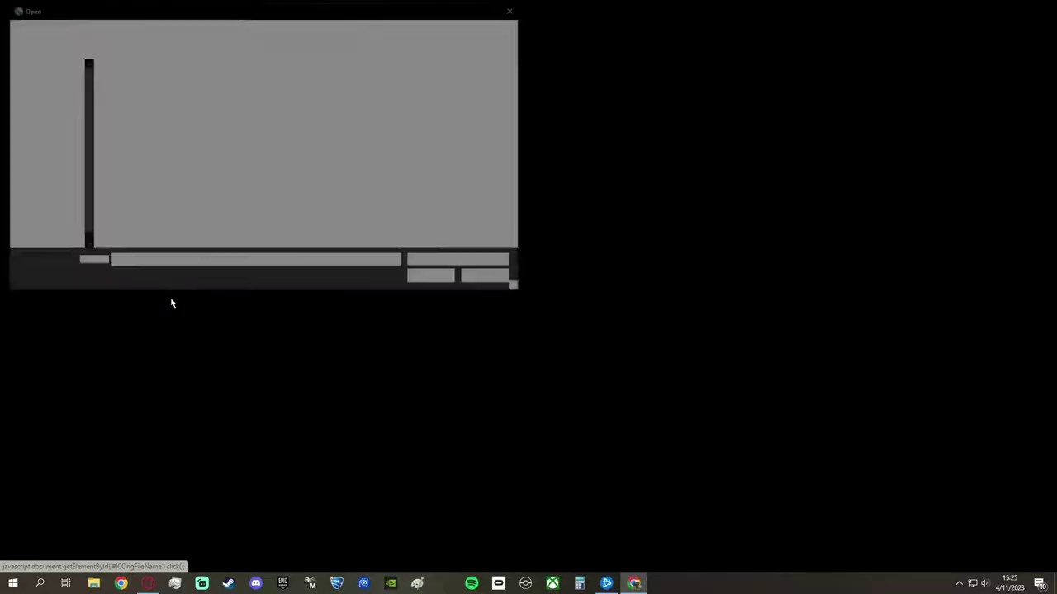
{"action": "left_click", "coordinate": [349, 93]}
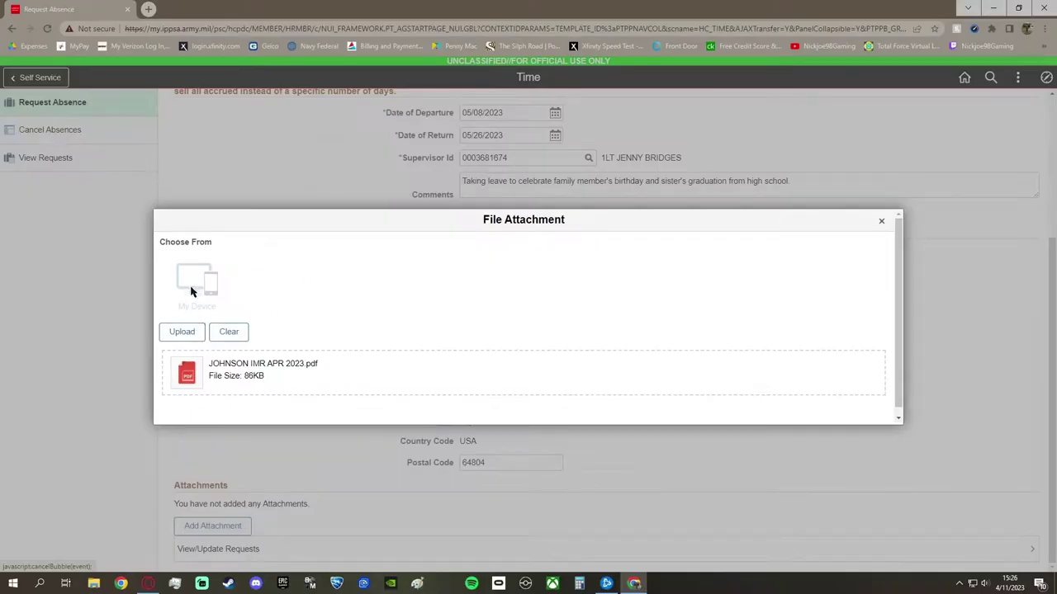
{"action": "left_click", "coordinate": [189, 332]}
{"action": "left_click", "coordinate": [877, 220]}
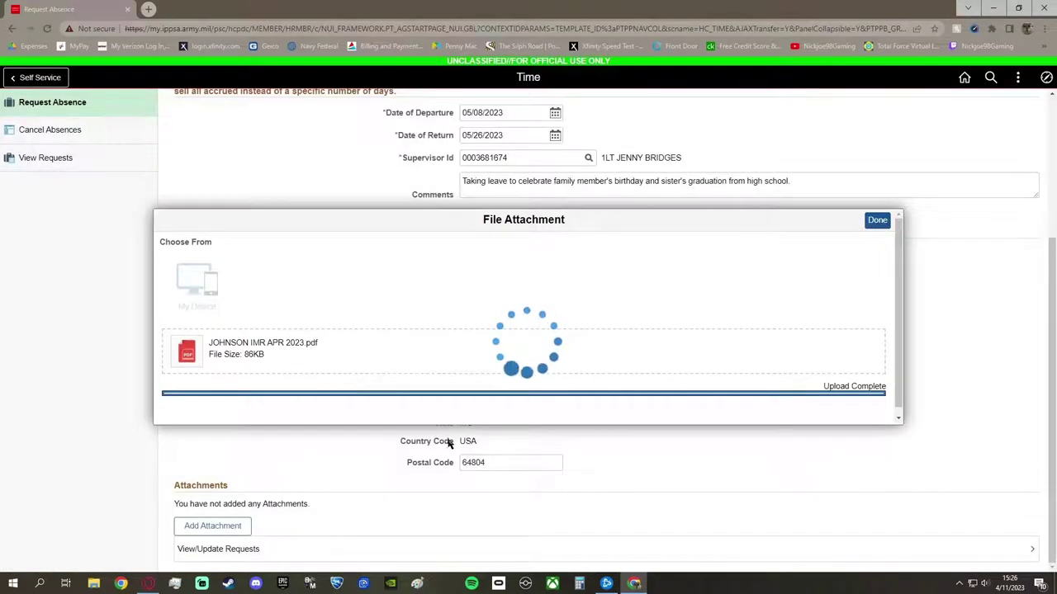
Attach the March LES PDF as a second attachment
{"action": "scroll", "coordinate": [234, 432], "scroll_direction": "down", "scroll_amount": 1}
{"action": "left_click", "coordinate": [226, 470]}
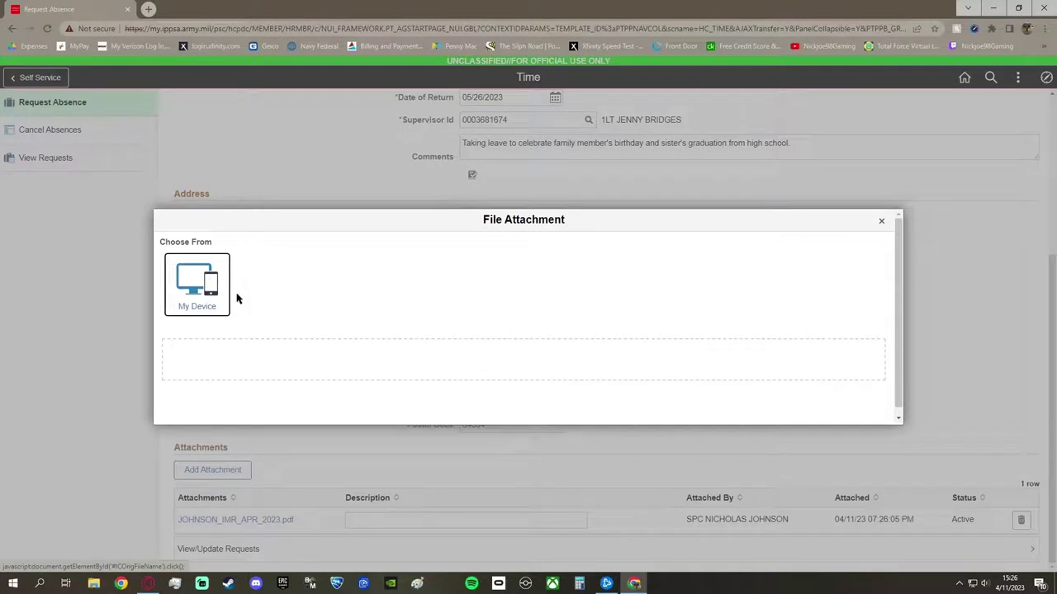
{"action": "left_click", "coordinate": [208, 281]}
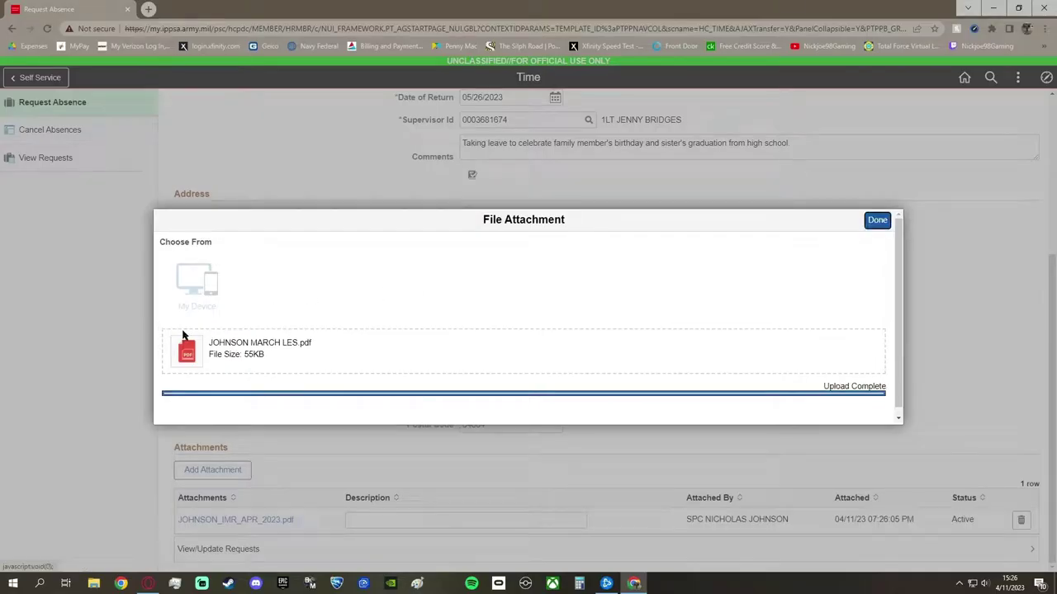
{"action": "left_click", "coordinate": [877, 219]}
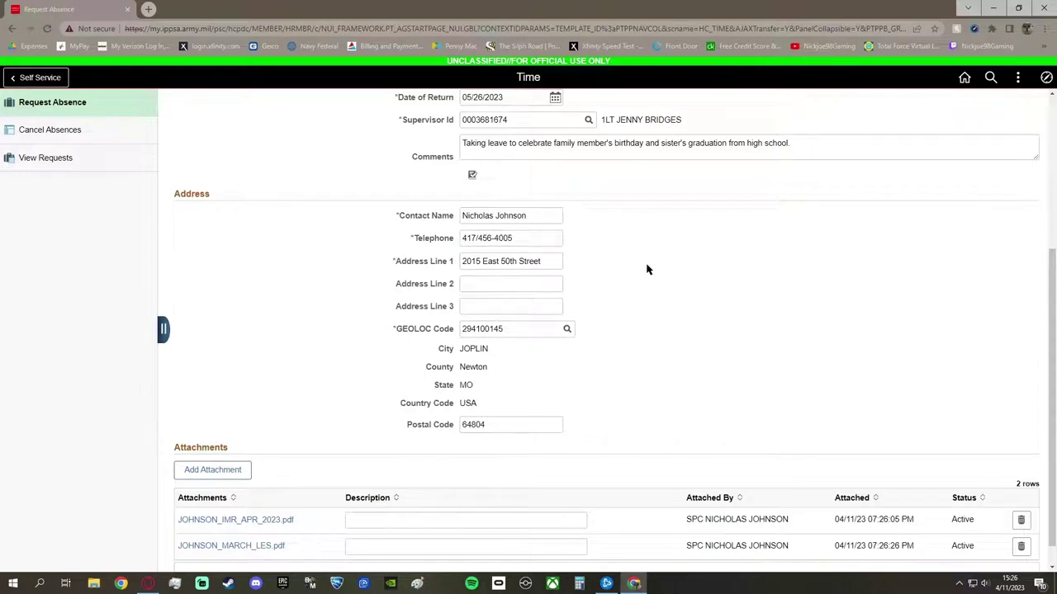
Describe the attachments as IMR/MEDPROS and LES
{"action": "scroll", "coordinate": [645, 268], "scroll_direction": "down", "scroll_amount": 2}
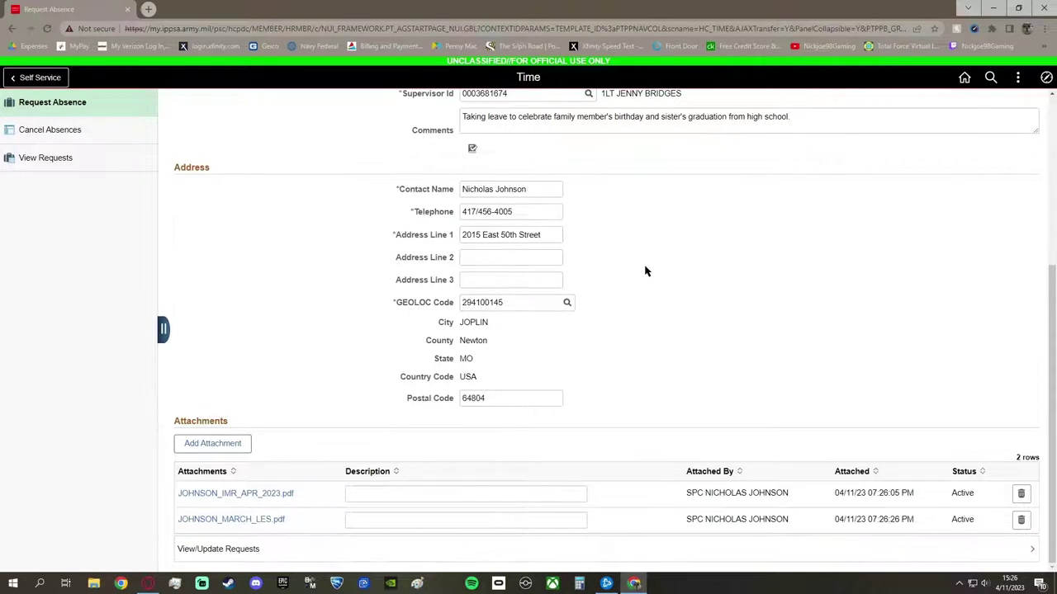
{"action": "left_click", "coordinate": [462, 492]}
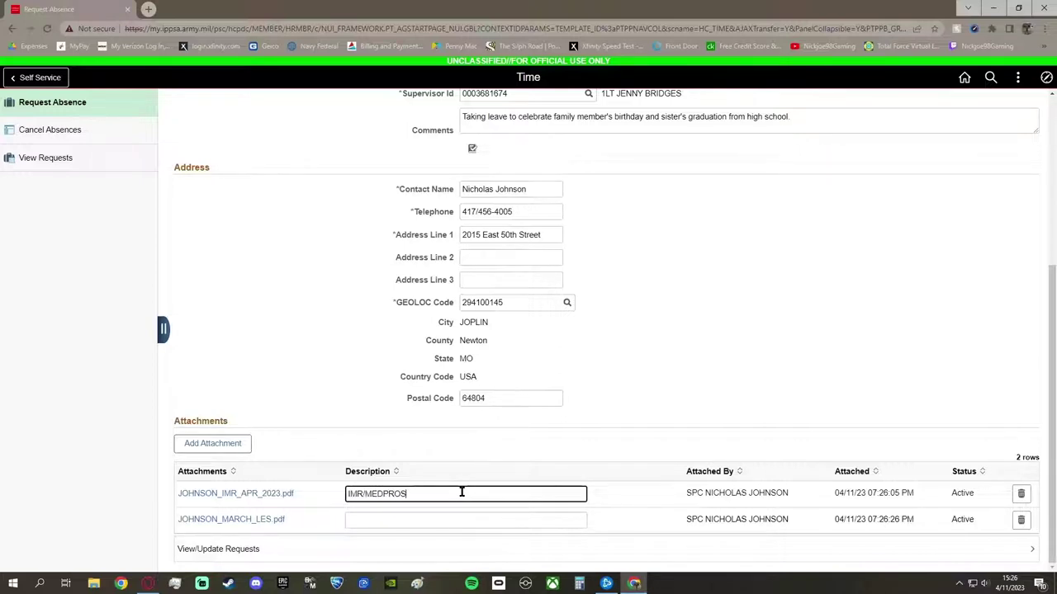
{"action": "left_click", "coordinate": [416, 515]}
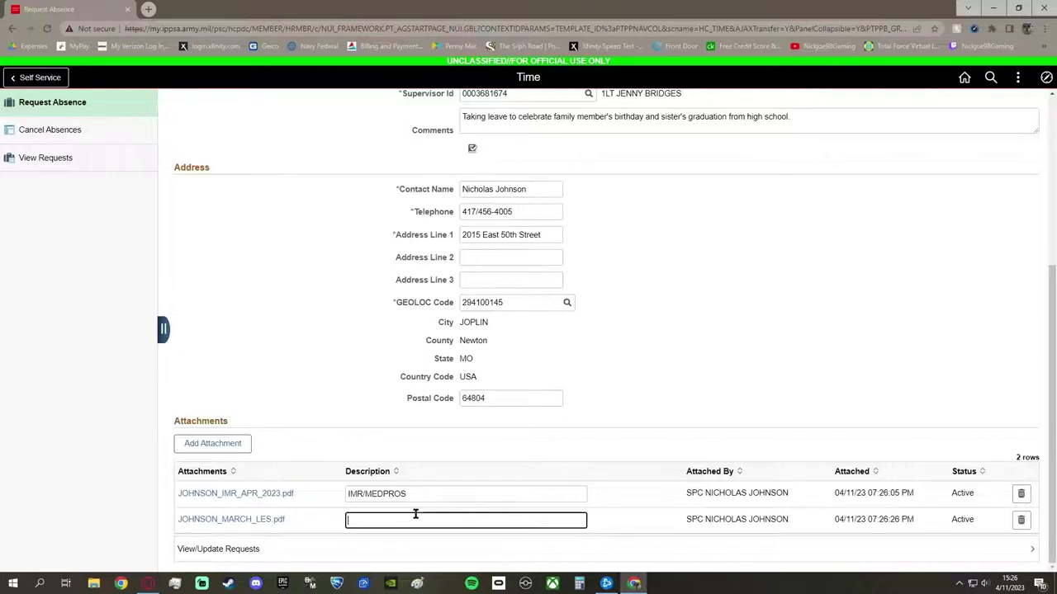
{"action": "type", "text": "LES"}
{"action": "scroll", "coordinate": [652, 355], "scroll_direction": "up", "scroll_amount": 3}
{"action": "scroll", "coordinate": [653, 350], "scroll_direction": "up", "scroll_amount": 2}
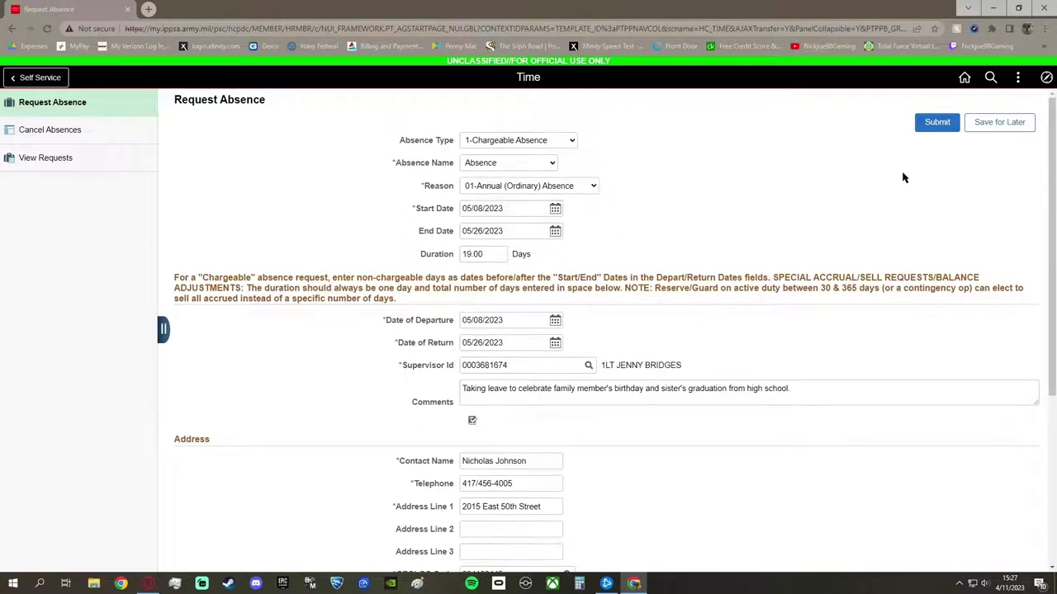
Submit the absence request and confirm it with Yes
{"action": "left_click", "coordinate": [928, 129]}
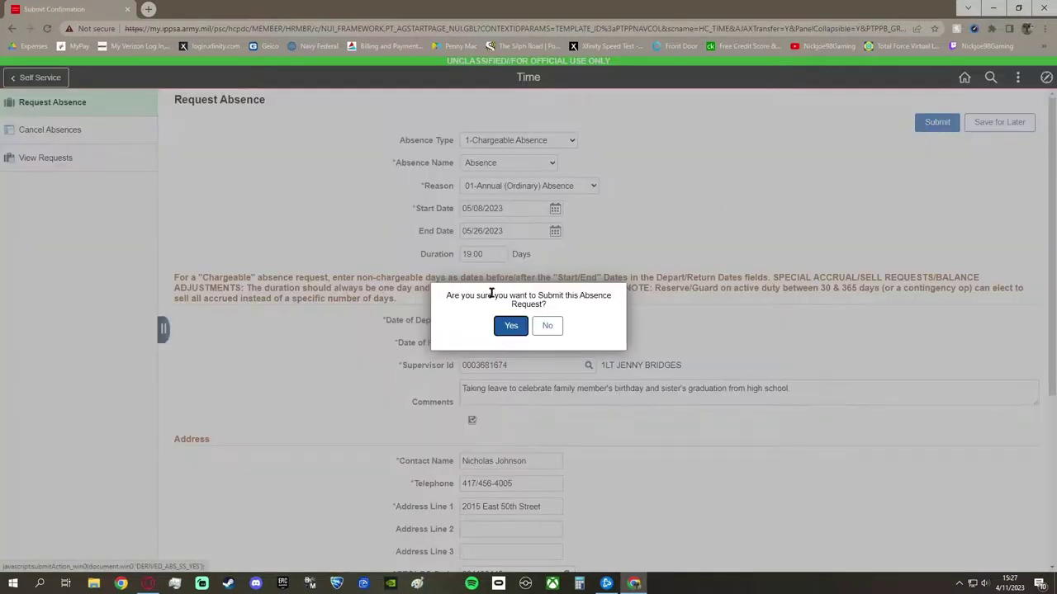
{"action": "left_click", "coordinate": [510, 328]}
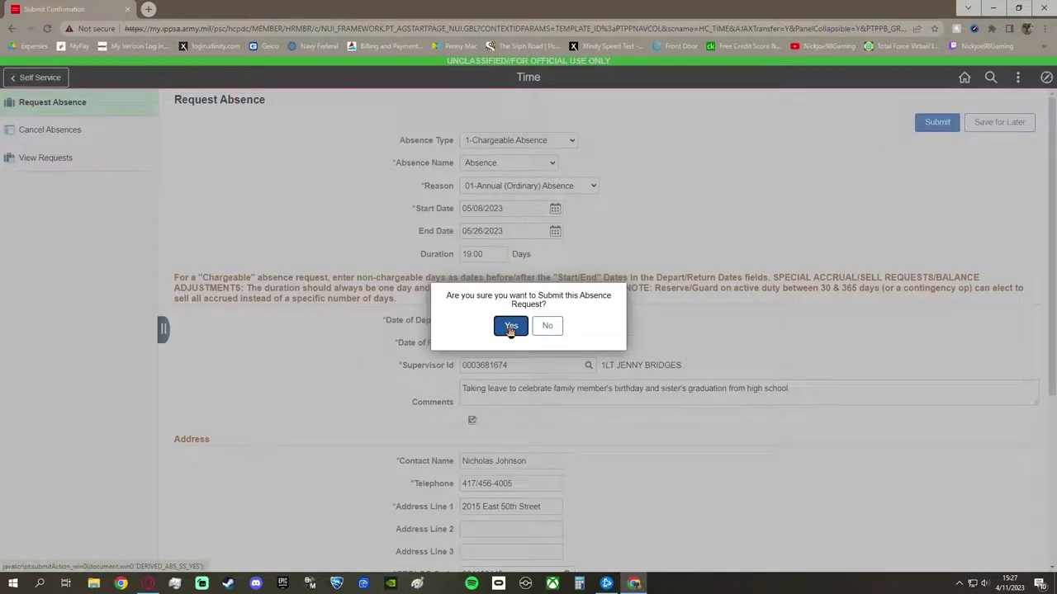